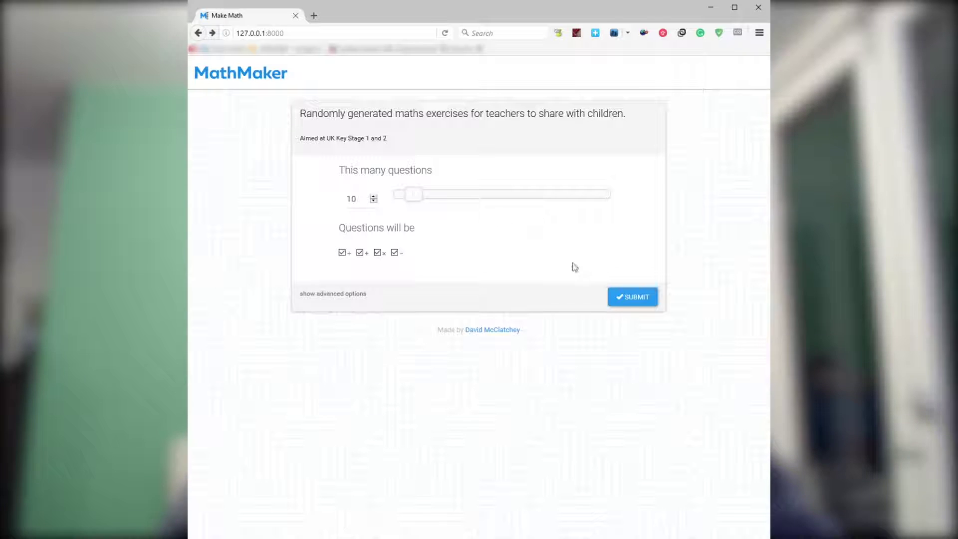
# Generate ten mixed-operator questions, highlight the heading's operator list, and go back to the form.
pyautogui.click(626, 302)
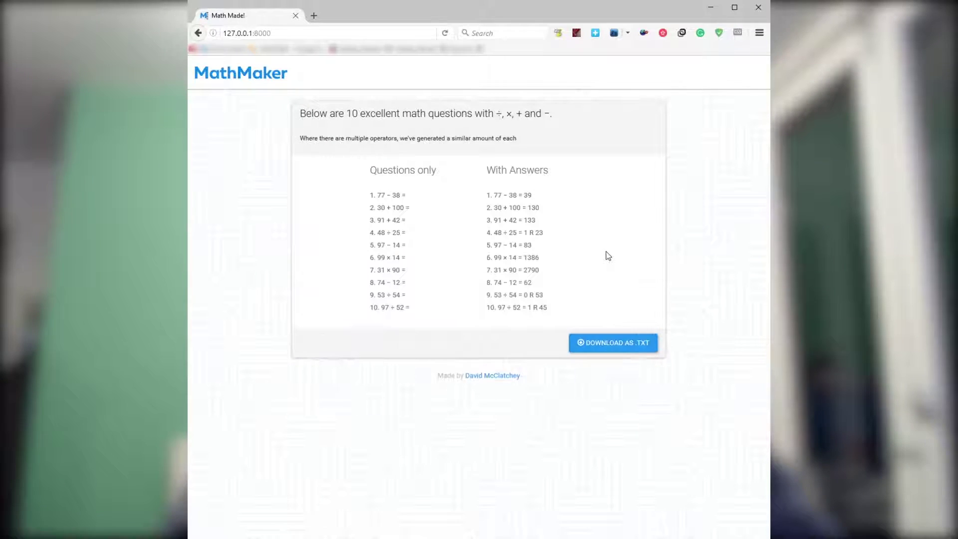
pyautogui.moveTo(496, 114); pyautogui.dragTo(550, 114)
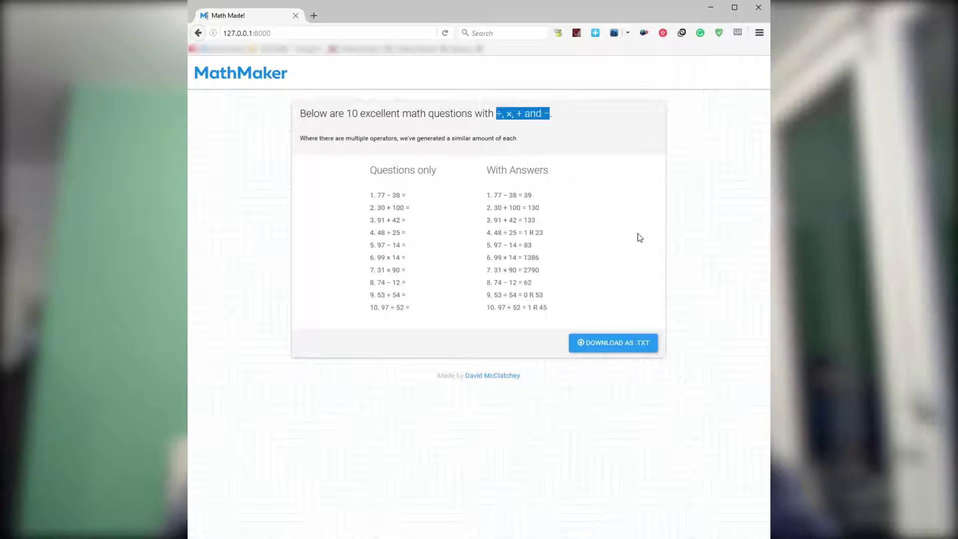
pyautogui.hotkey('alt', 'Left')
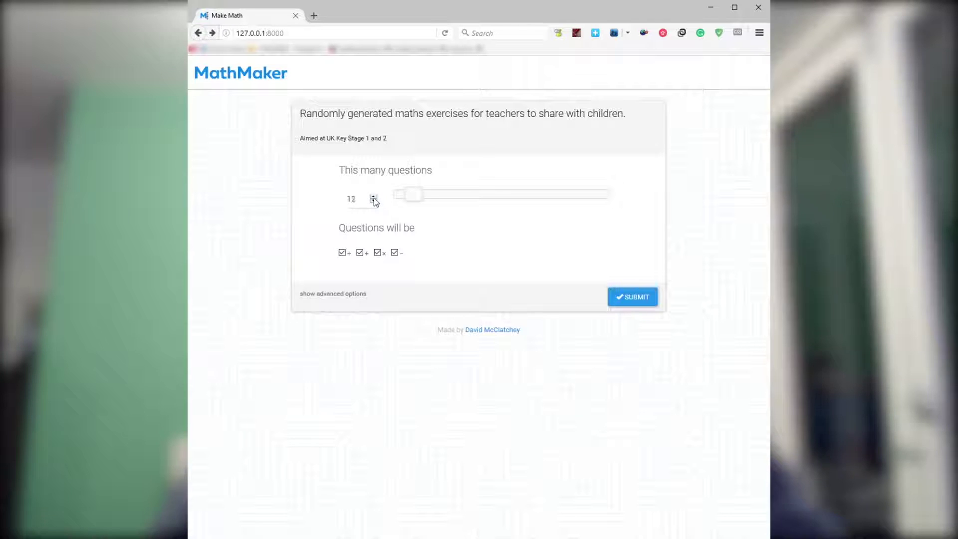
# Set the question count to 38 and uncheck +, ×, − and finally ÷.
pyautogui.moveTo(426, 194); pyautogui.dragTo(476, 196)
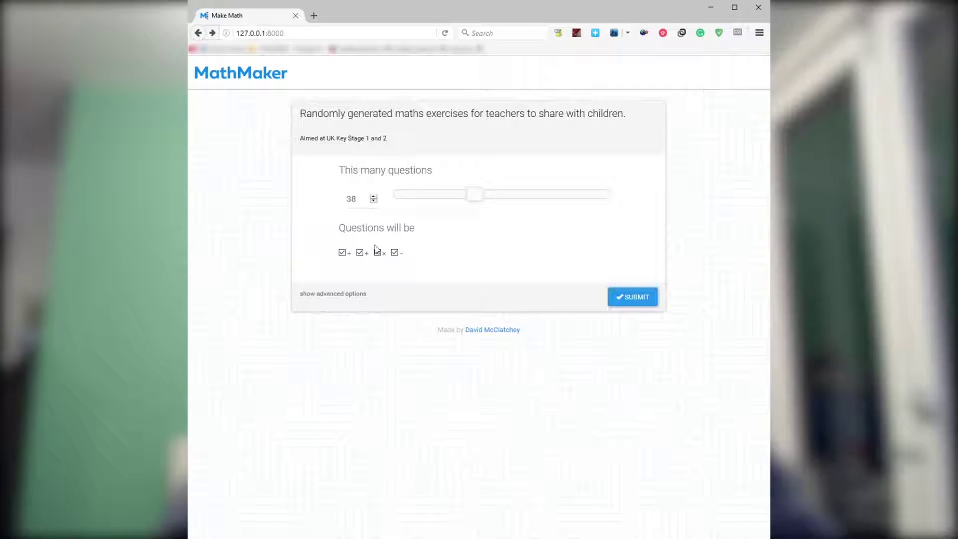
pyautogui.click(395, 252)
pyautogui.click(378, 252)
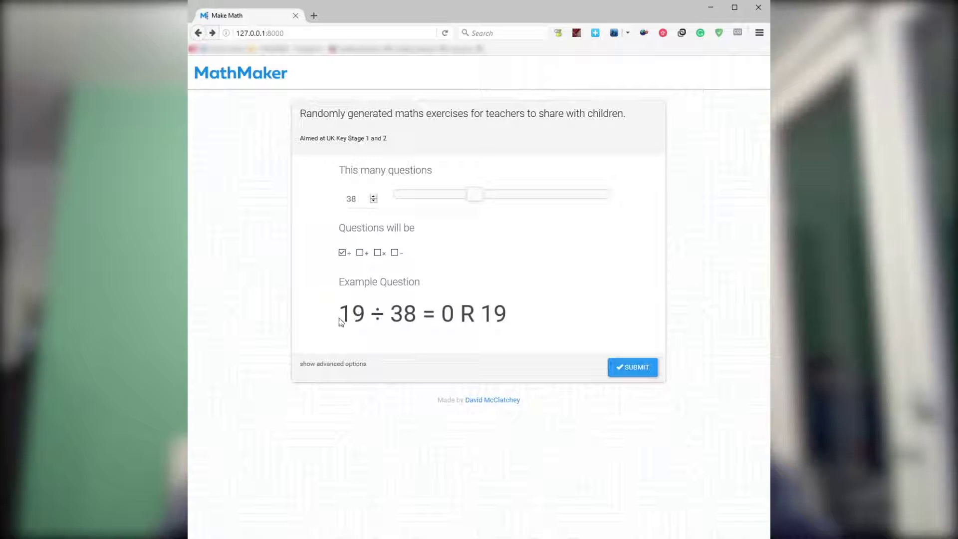
pyautogui.moveTo(340, 323); pyautogui.dragTo(602, 304)
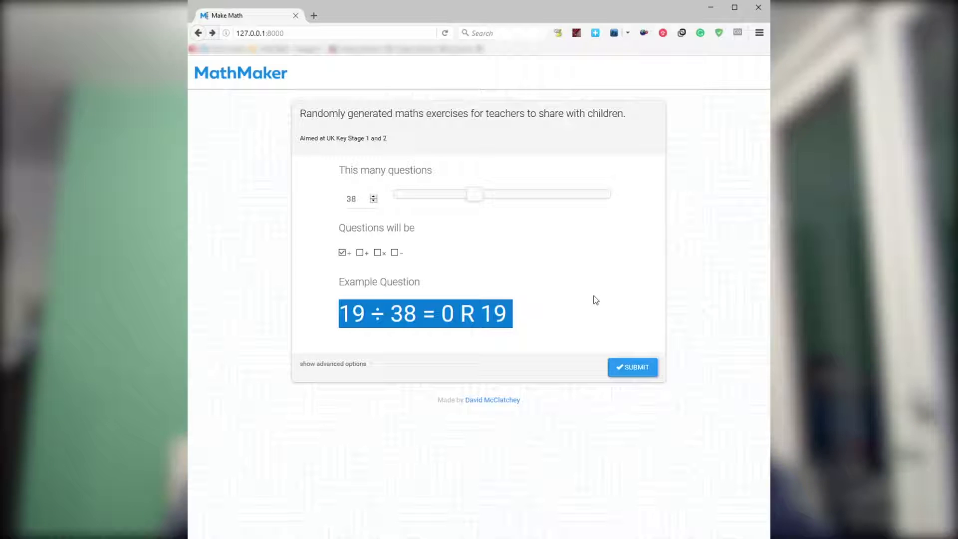
pyautogui.click(342, 252)
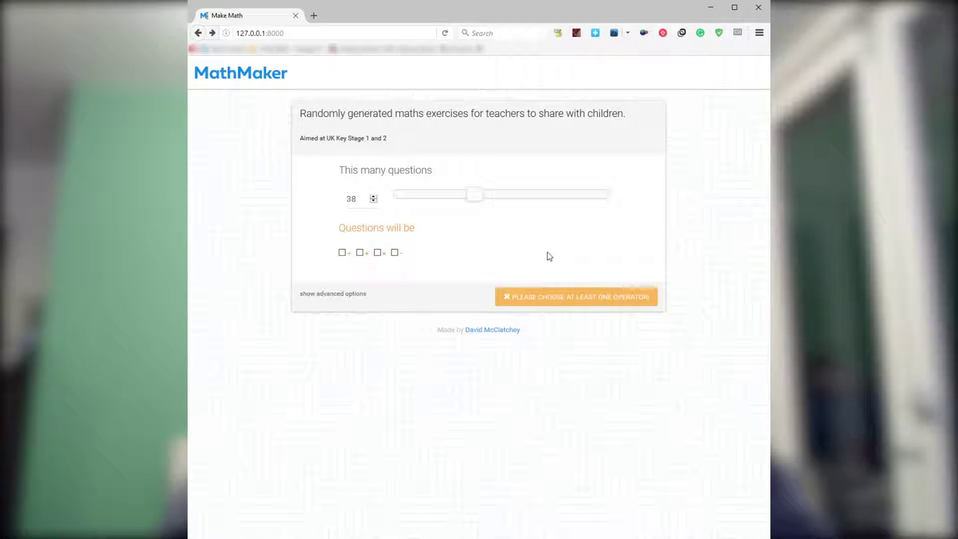
# Re-check ÷, show advanced options, toggle − on and off, and generate 38 division questions.
pyautogui.click(343, 253)
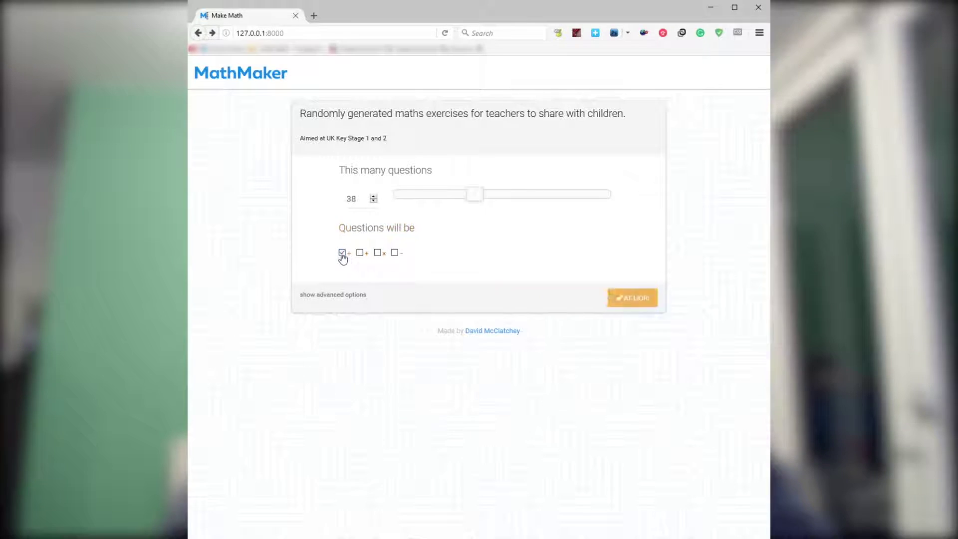
pyautogui.click(352, 364)
pyautogui.scroll(-2, 512, 301)
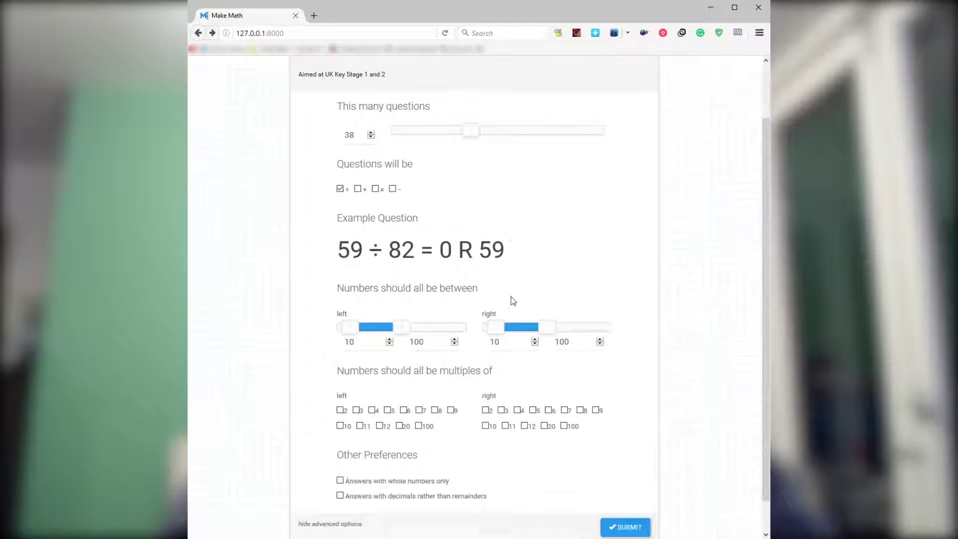
pyautogui.scroll(-1, 513, 300)
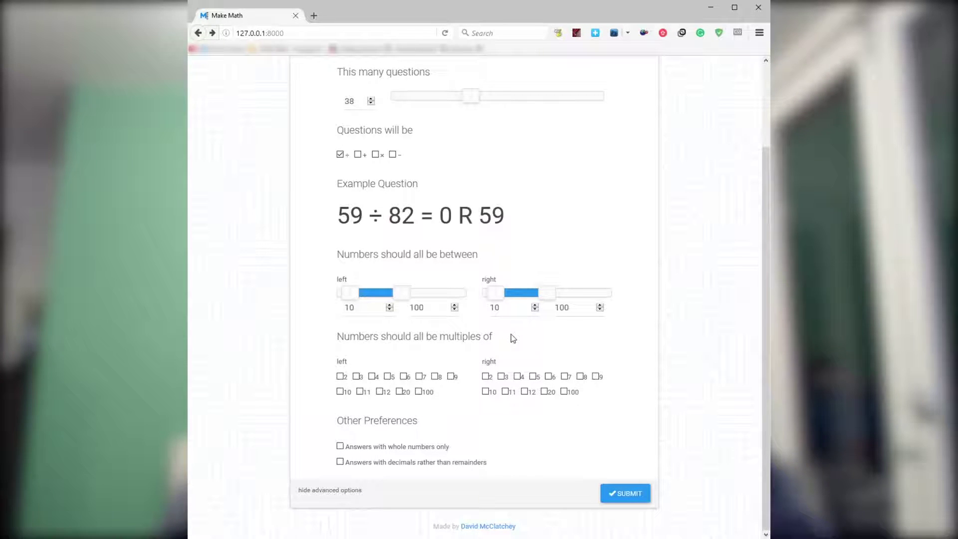
pyautogui.click(393, 154)
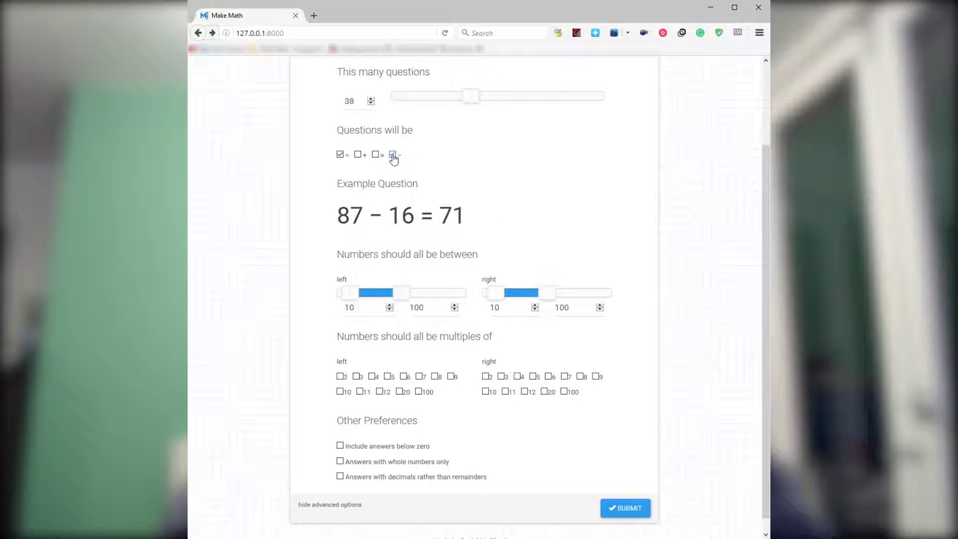
pyautogui.click(393, 155)
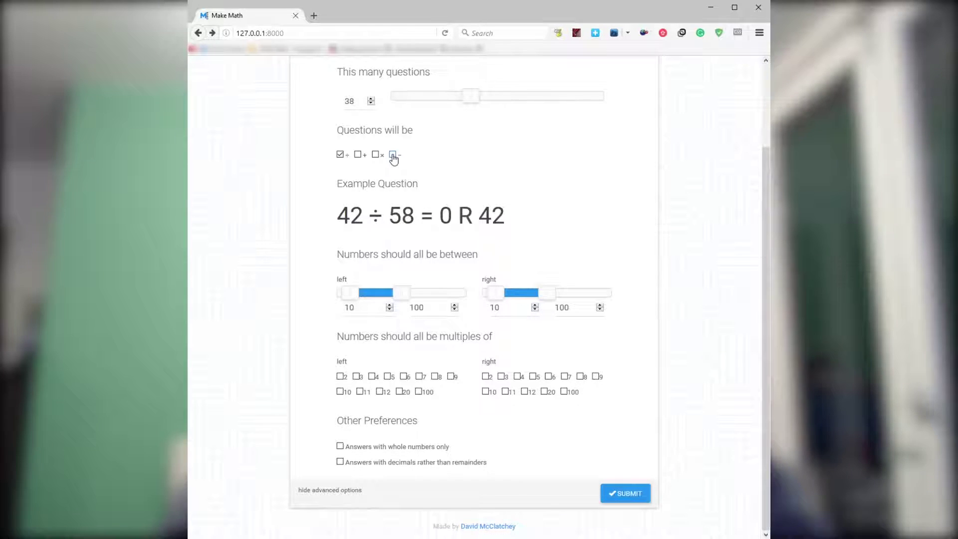
pyautogui.click(623, 494)
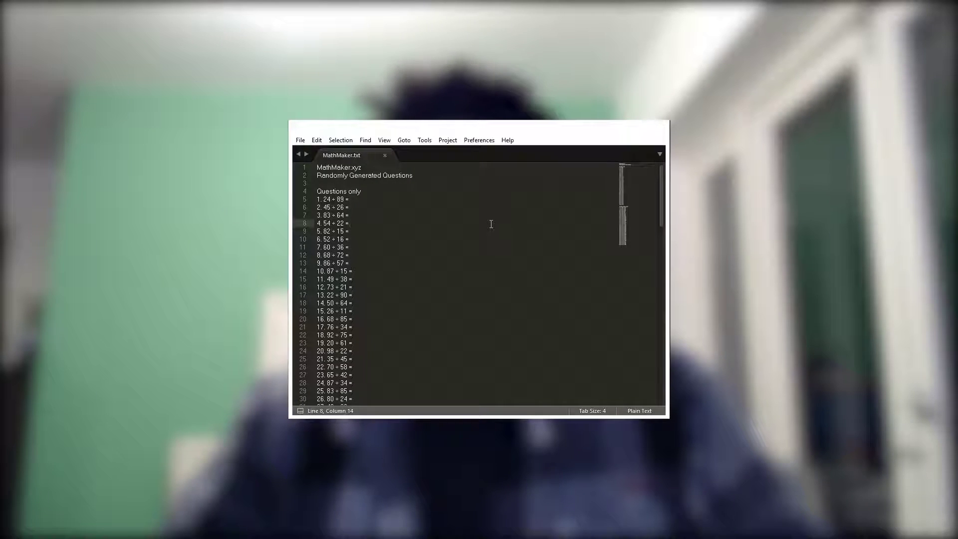
pyautogui.scroll(-2, 491, 224)
pyautogui.scroll(-4, 491, 224)
pyautogui.scroll(-2, 492, 224)
pyautogui.scroll(-6, 491, 224)
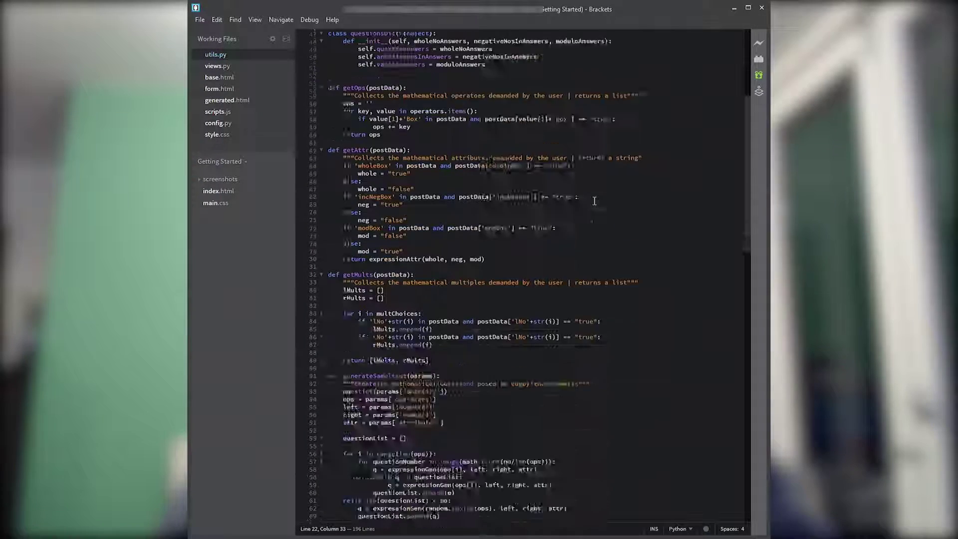
pyautogui.scroll(-10, 594, 200)
pyautogui.scroll(-10, 594, 201)
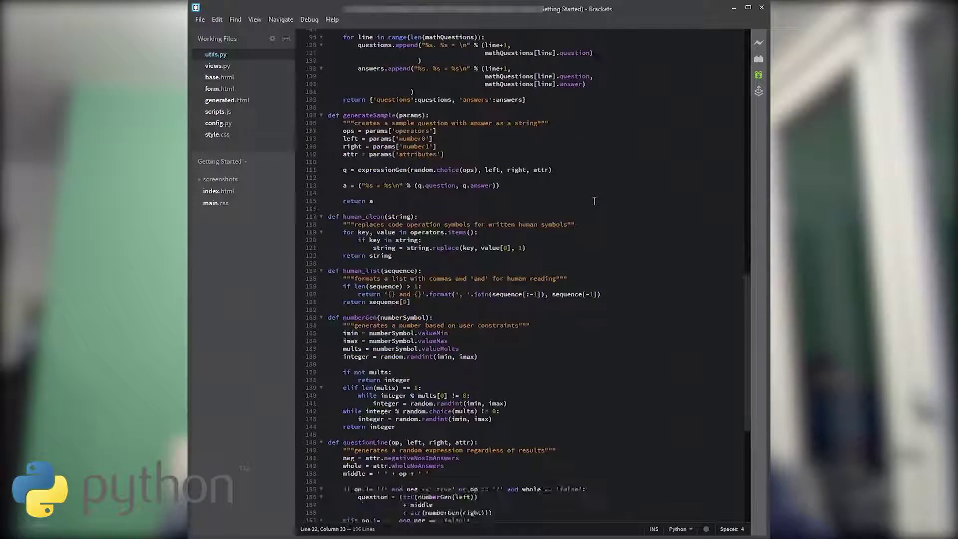
pyautogui.scroll(-10, 594, 201)
# View views.py, base.html, scripts.js, base.html again, and form.html in Brackets.
pyautogui.click(218, 67)
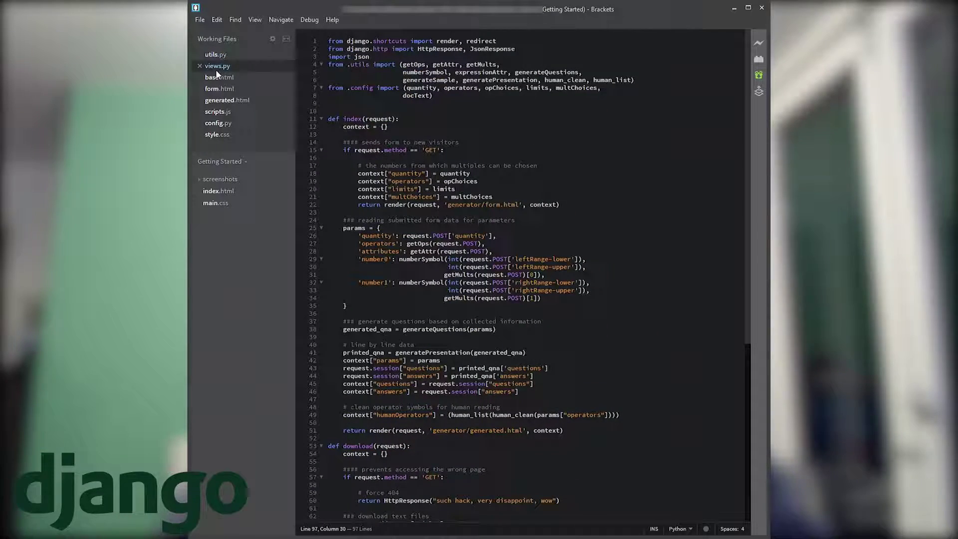
pyautogui.click(223, 79)
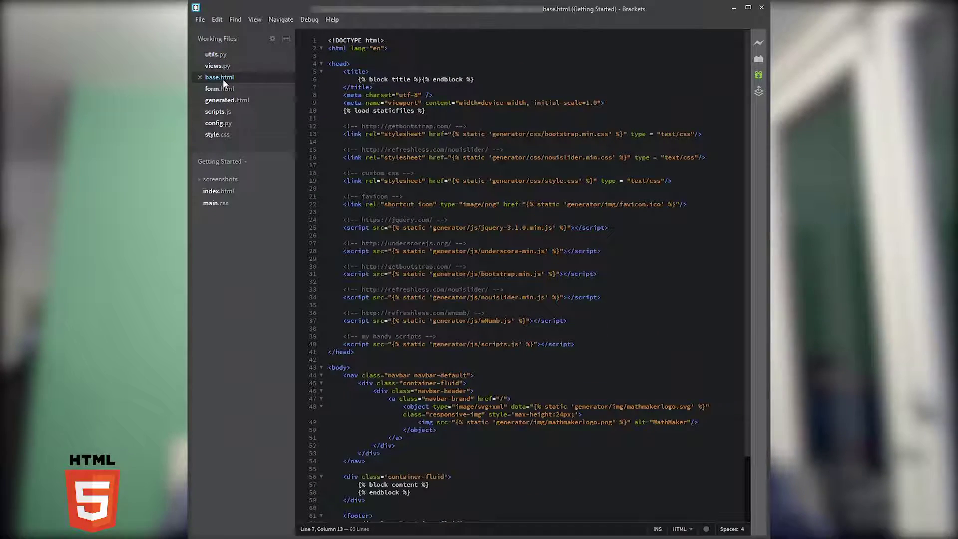
pyautogui.scroll(-3, 495, 215)
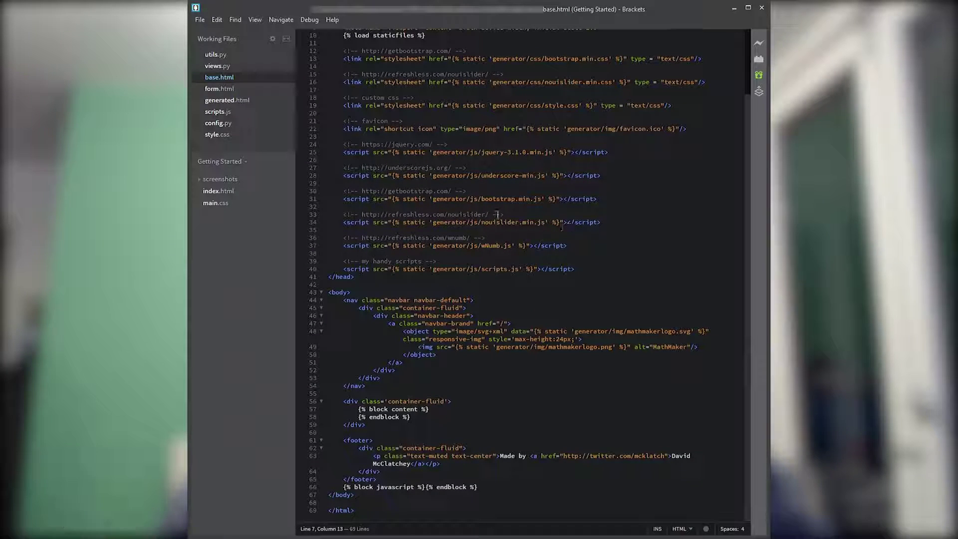
pyautogui.click(214, 112)
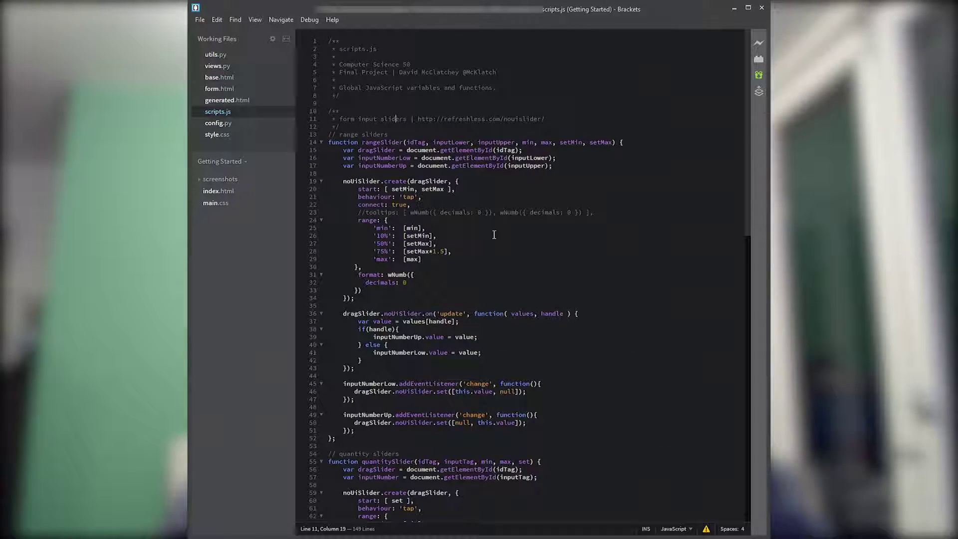
pyautogui.scroll(-2, 493, 234)
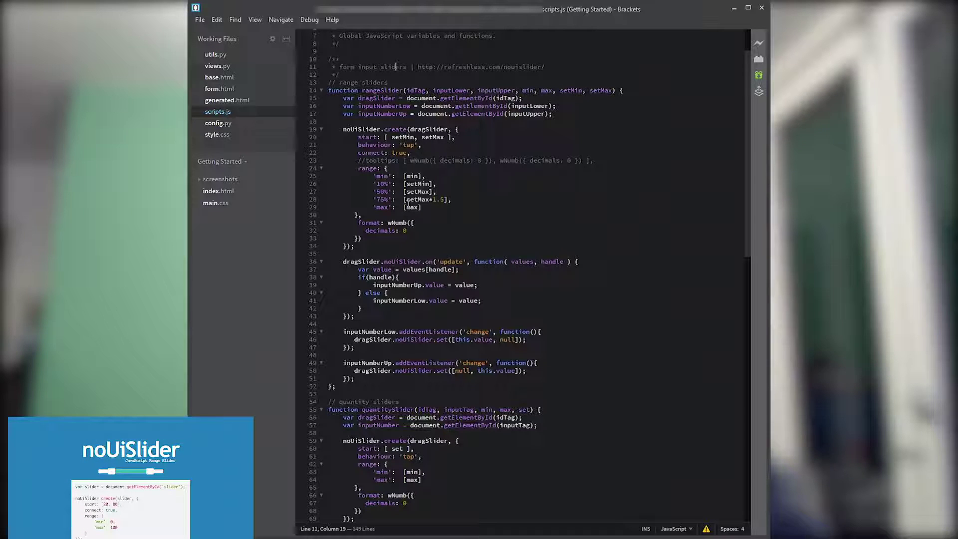
pyautogui.click(220, 79)
pyautogui.click(222, 93)
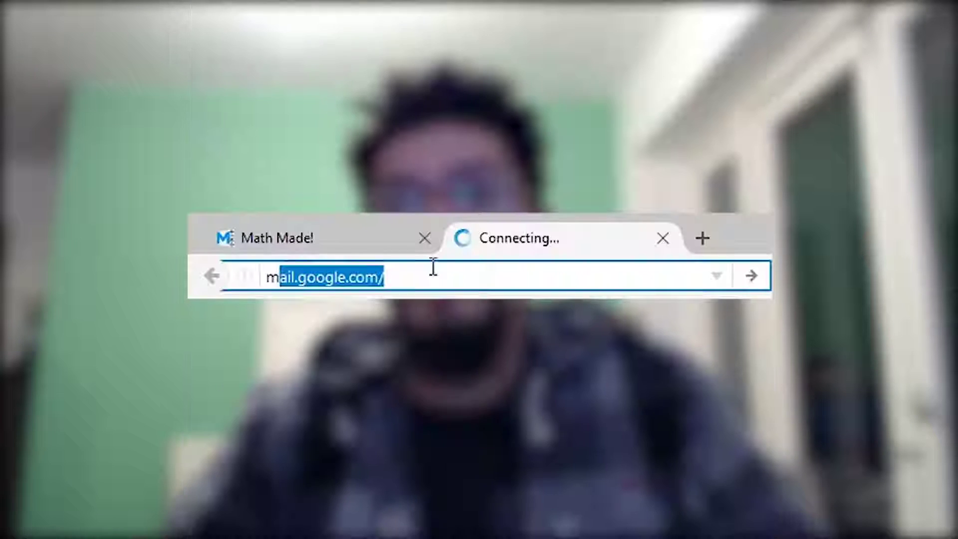
pyautogui.write('athmaker')
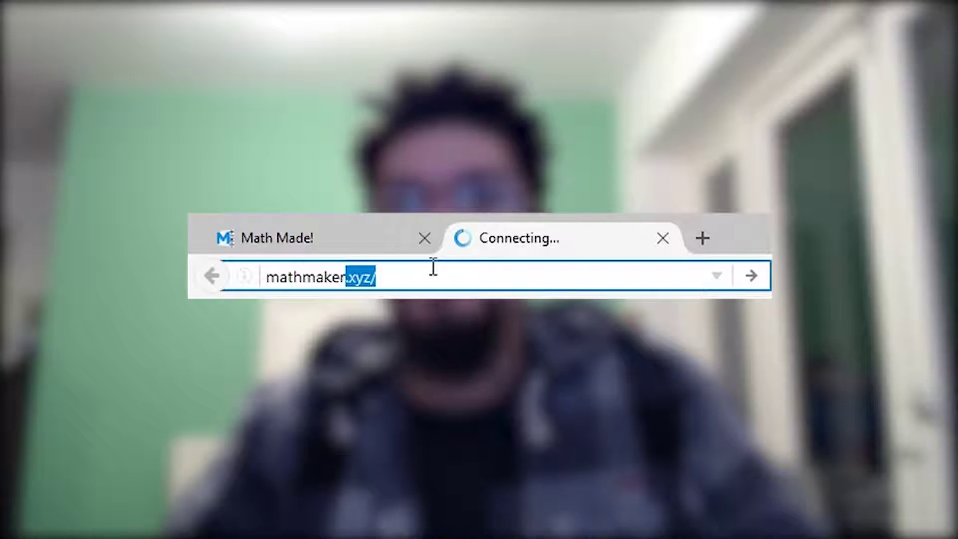
pyautogui.write('.xy')
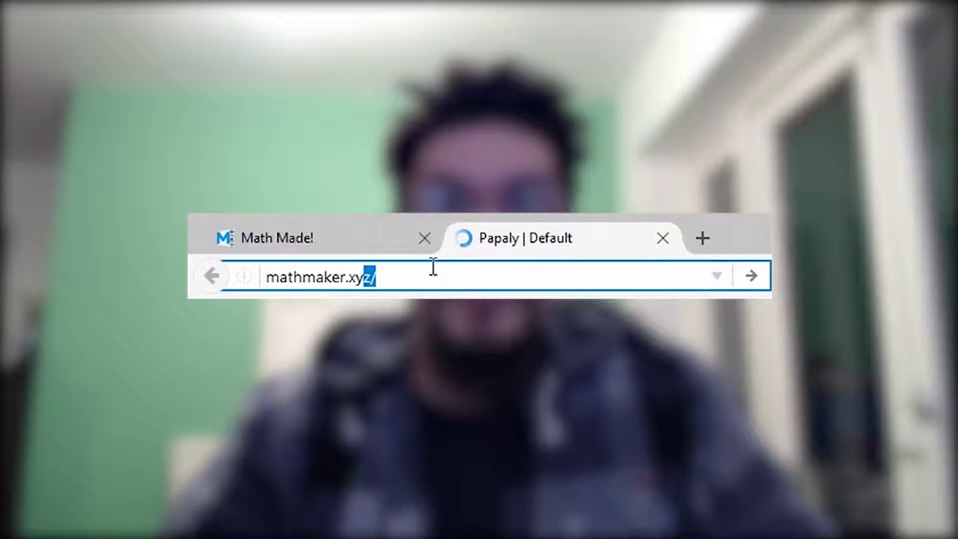